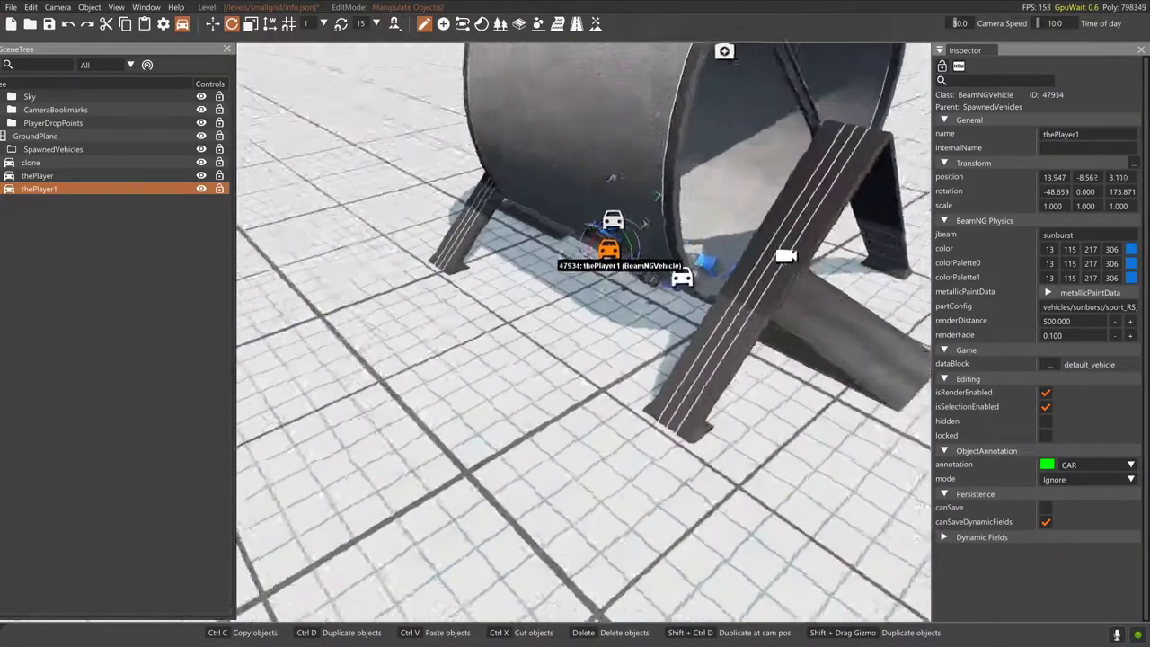
- Duplicate thePlayer1 with a Shift-drag, raising the copy up the wheel's wall
left_click(638, 295)
left_click(569, 279)
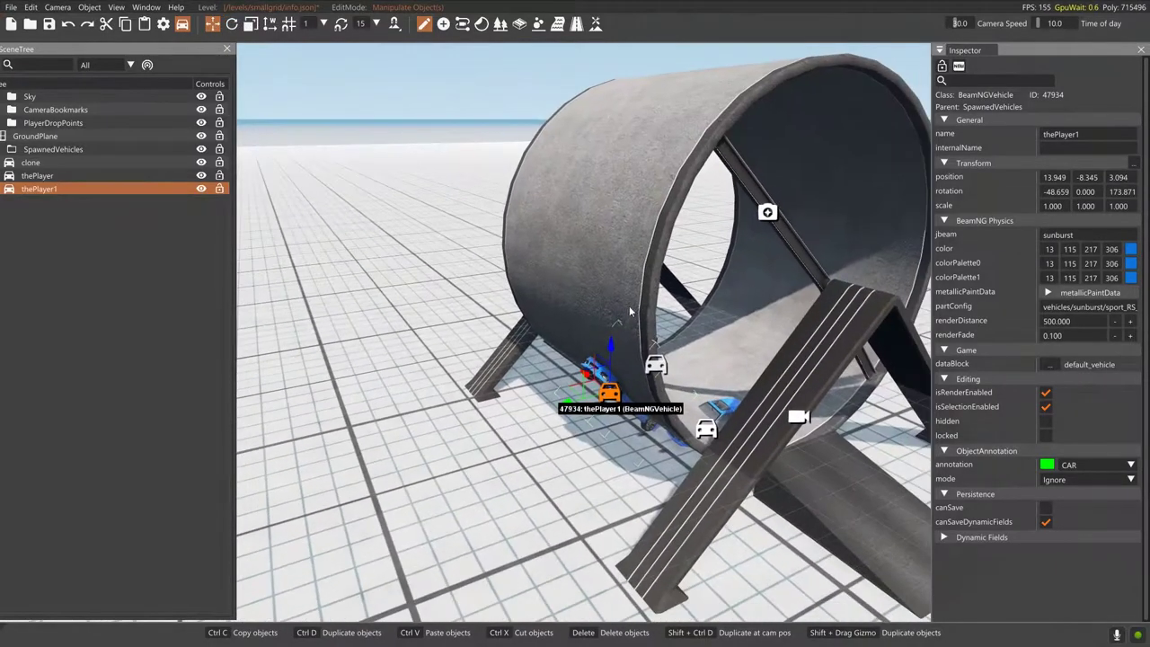
left_click_drag(571, 386, 569, 252)
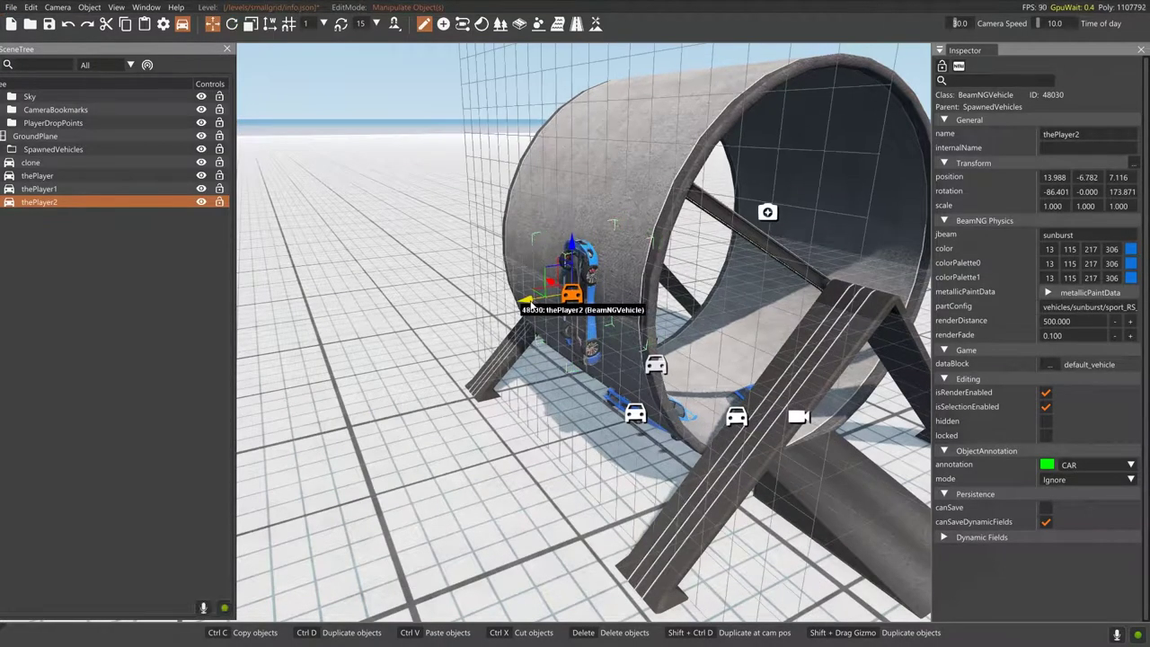
- Select the three blue cars and duplicate them with Ctrl+D
key("w")
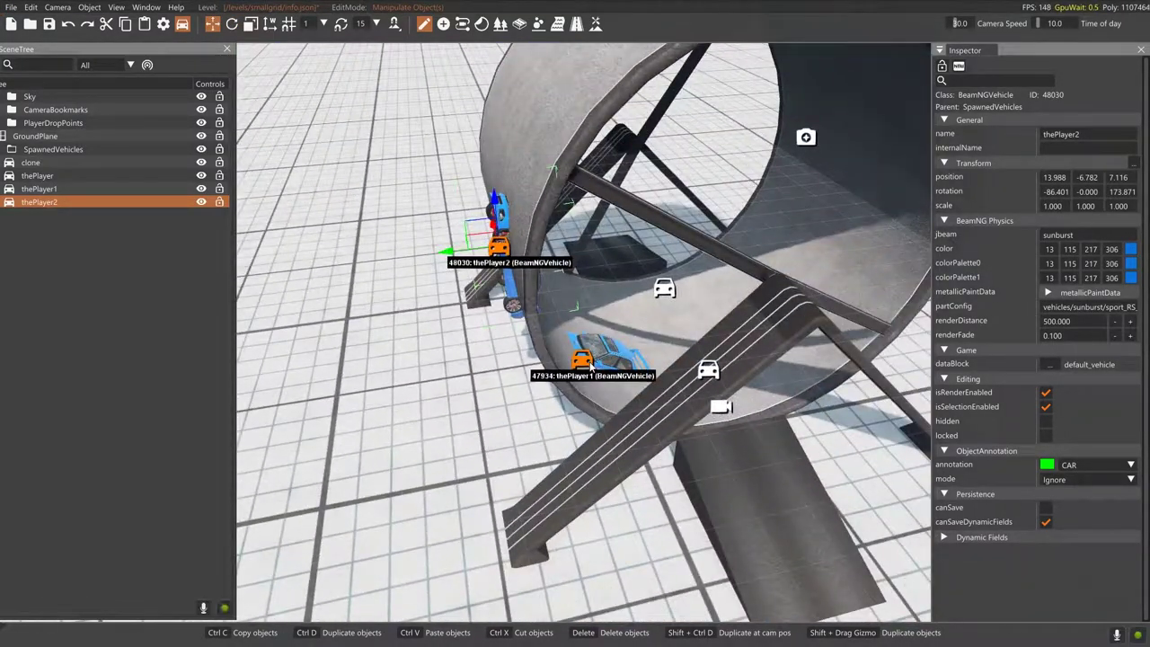
left_click(584, 361, "ctrl")
left_click(708, 371, "ctrl")
key("ctrl+d")
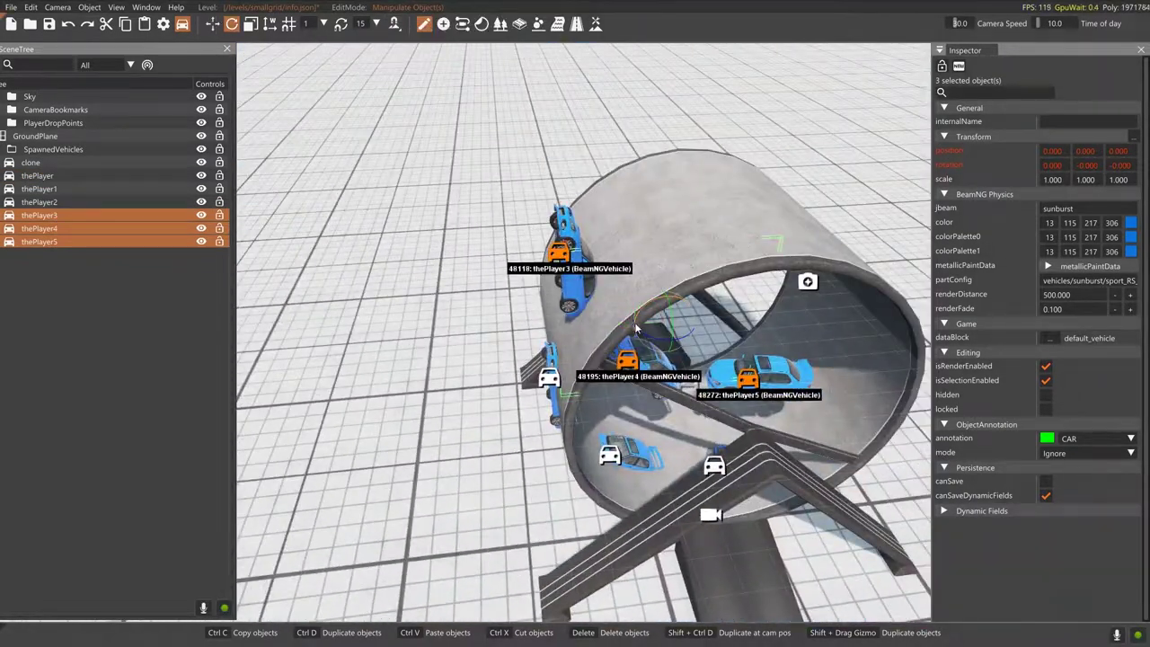
- Rotate and move the three new cars up around the wheel's wall, then exit the editor
left_click_drag(636, 330, 817, 309)
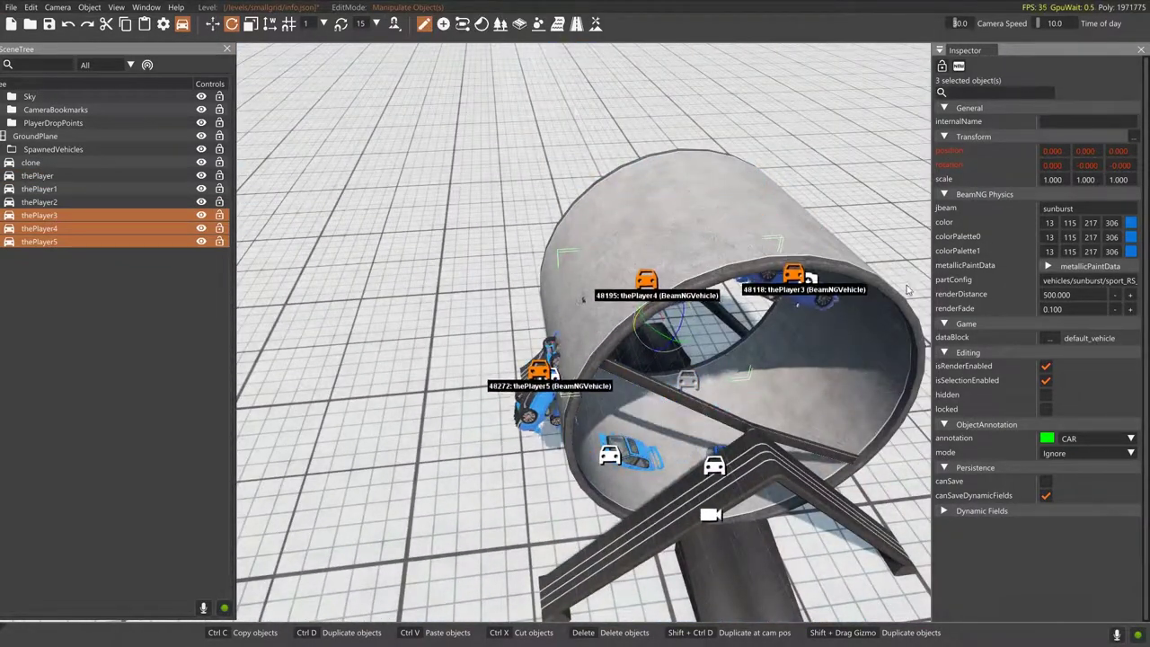
key("1")
left_click_drag(628, 336, 670, 257)
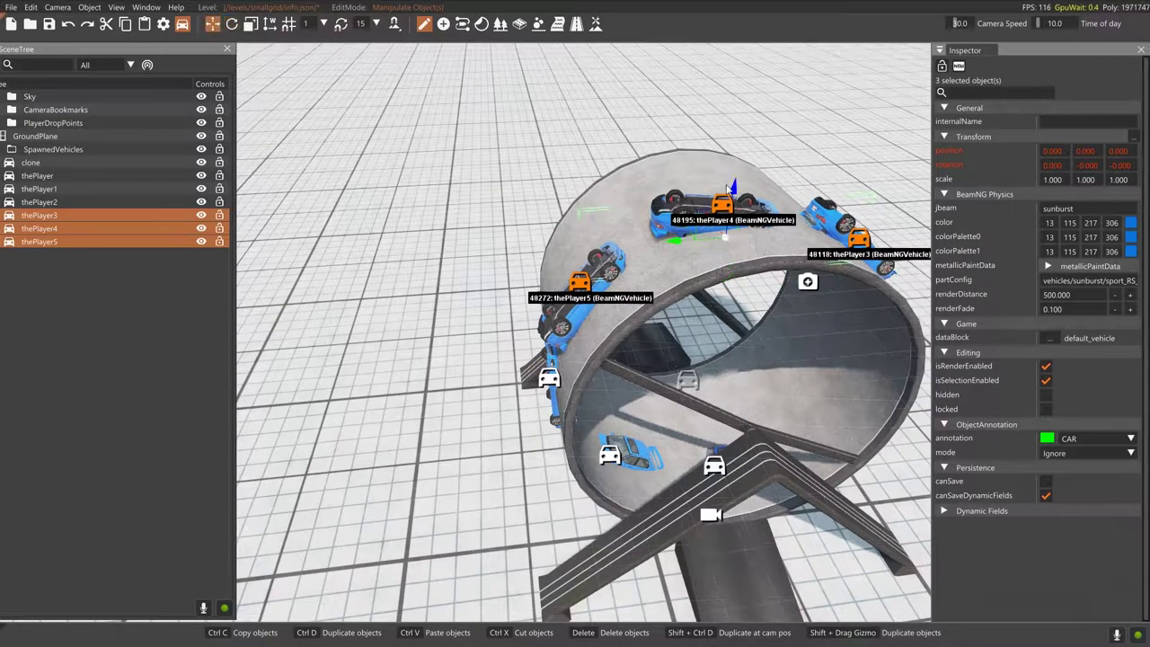
left_click_drag(729, 186, 734, 199)
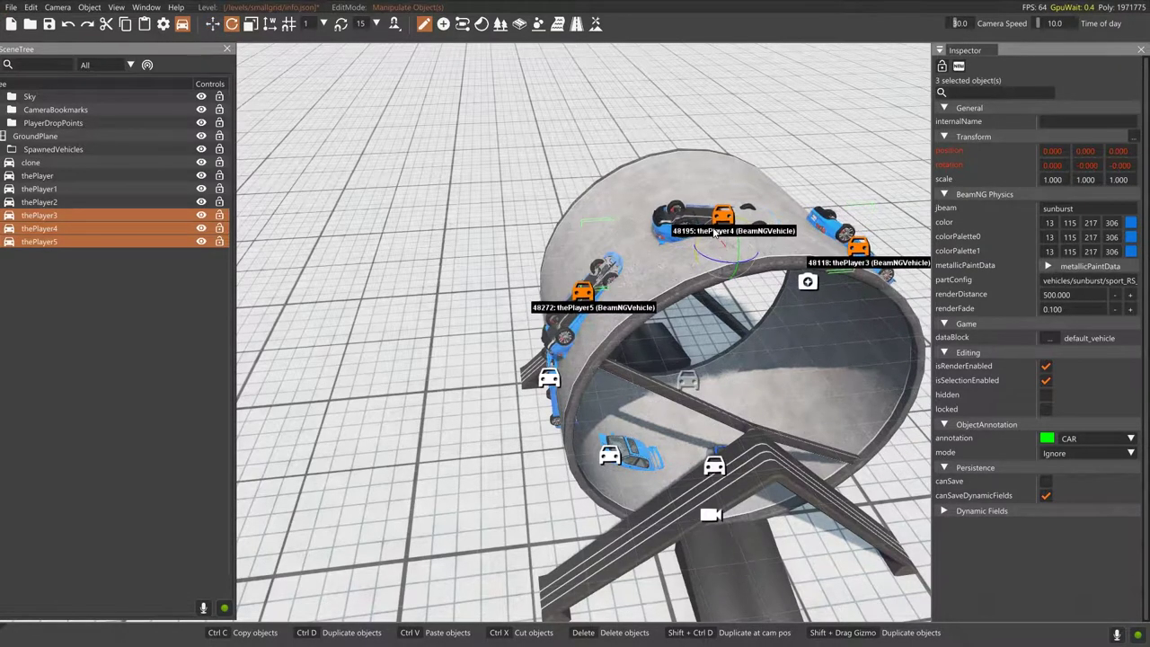
left_click(212, 25)
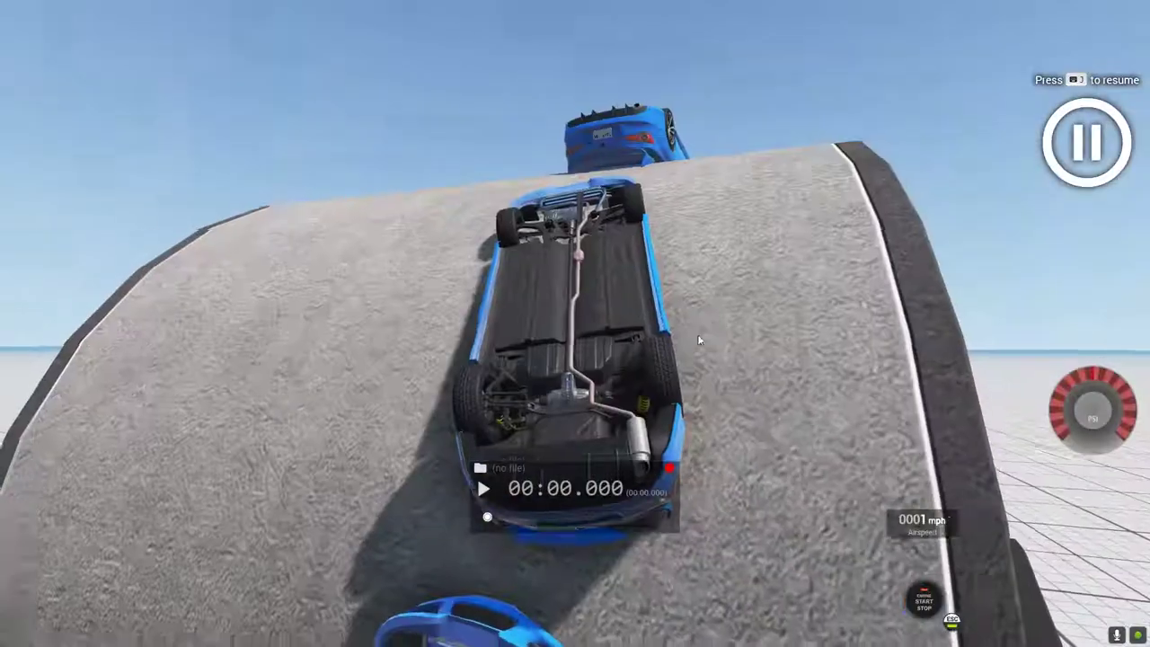
- Fly the camera toward the wheel and unpause the physics with J
key("w")
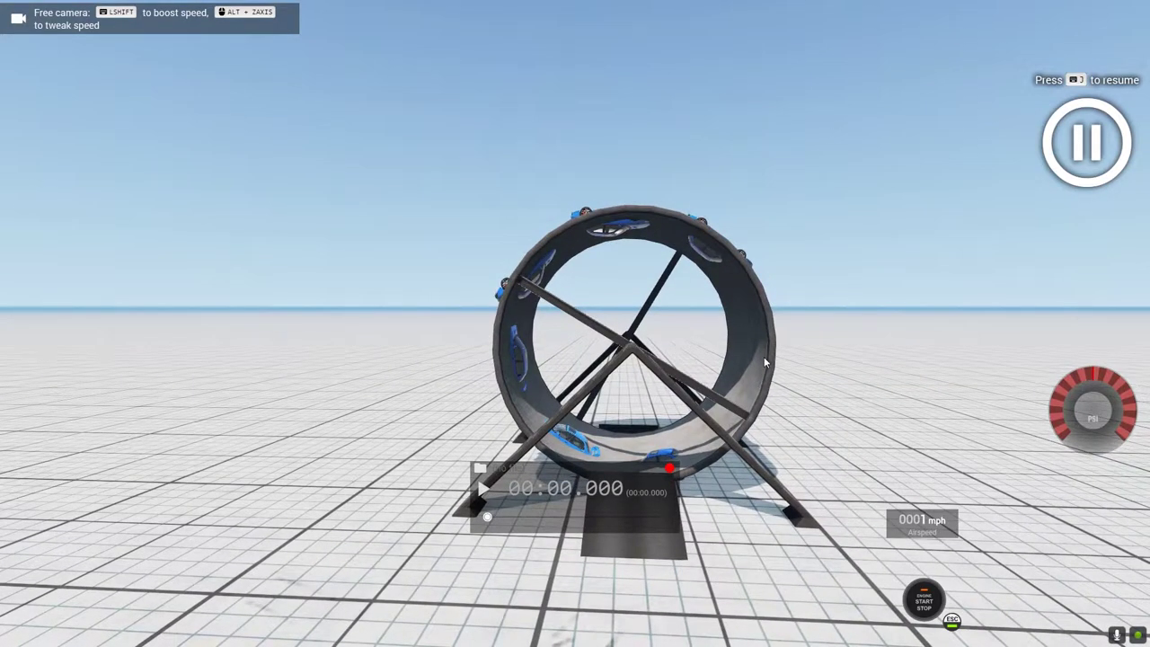
key("j")
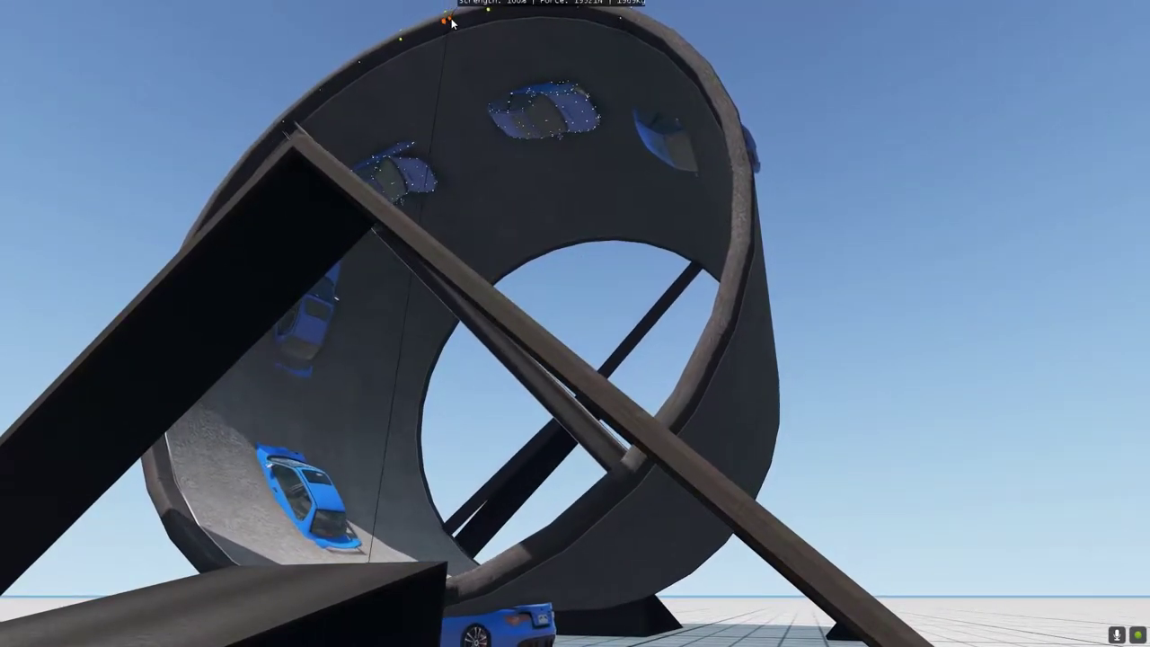
- Node-grab a blue car and drag it onto the wheel's right rim
left_click_drag(495, 22, 653, 213)
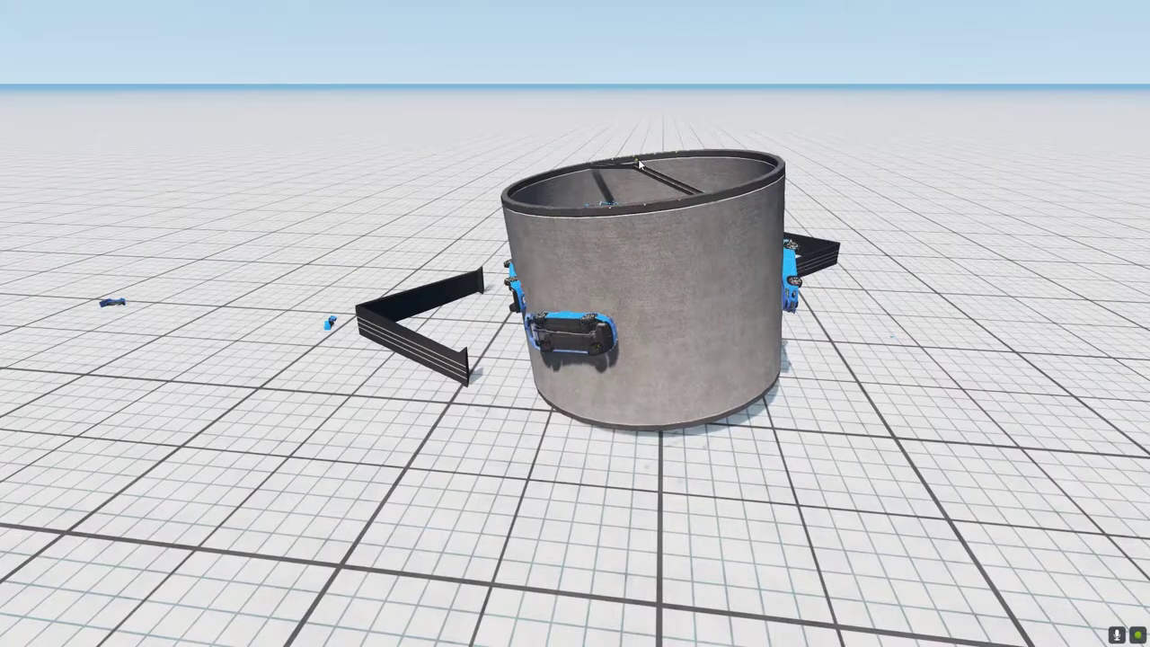
- Node-grab the cylinder's top edge and pull it over toward the camera, swinging it as it rolls
key("w")
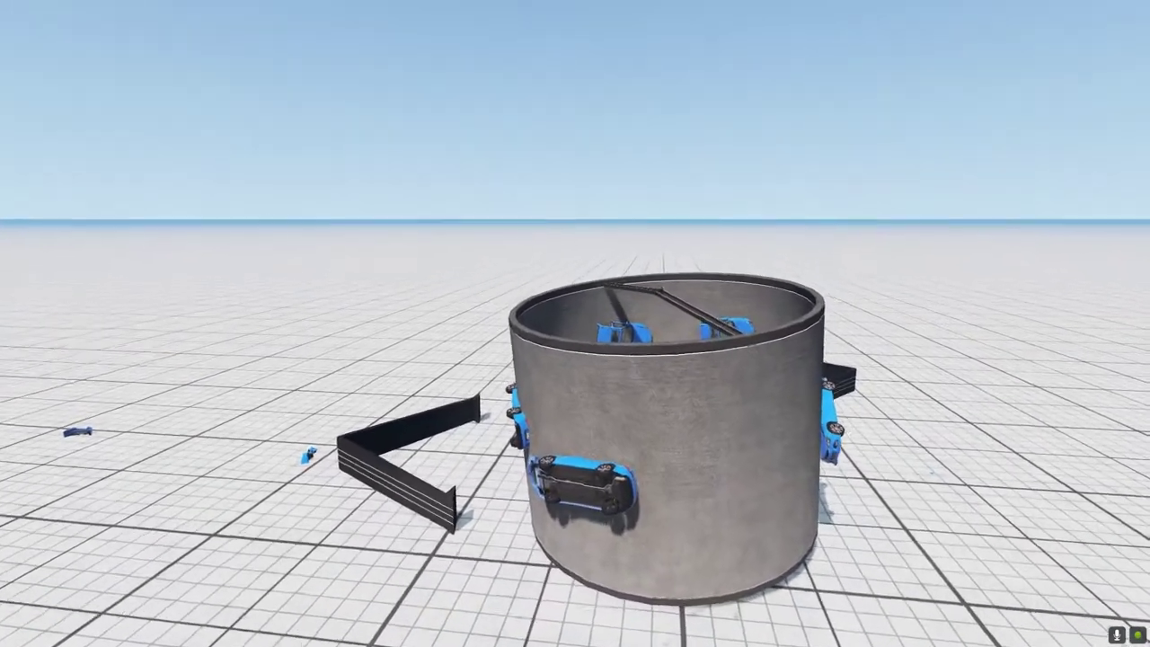
key("s")
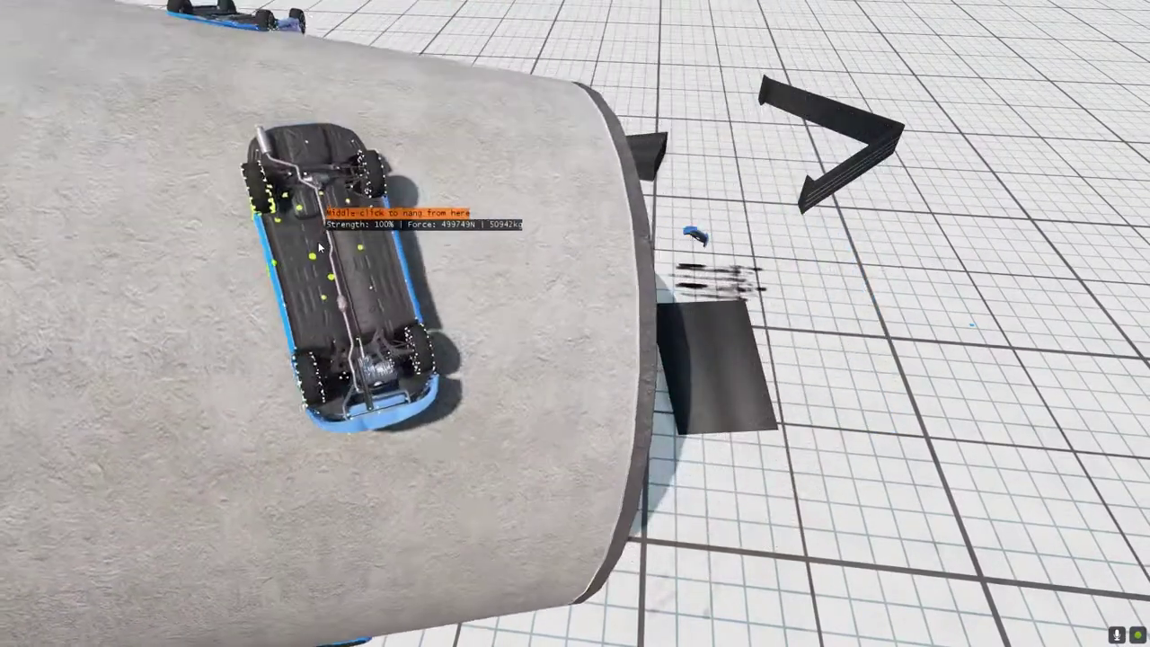
mouse_move(626, 154)
left_mouse_down()
mouse_move(214, 254)
mouse_move(124, 253)
left_mouse_up()
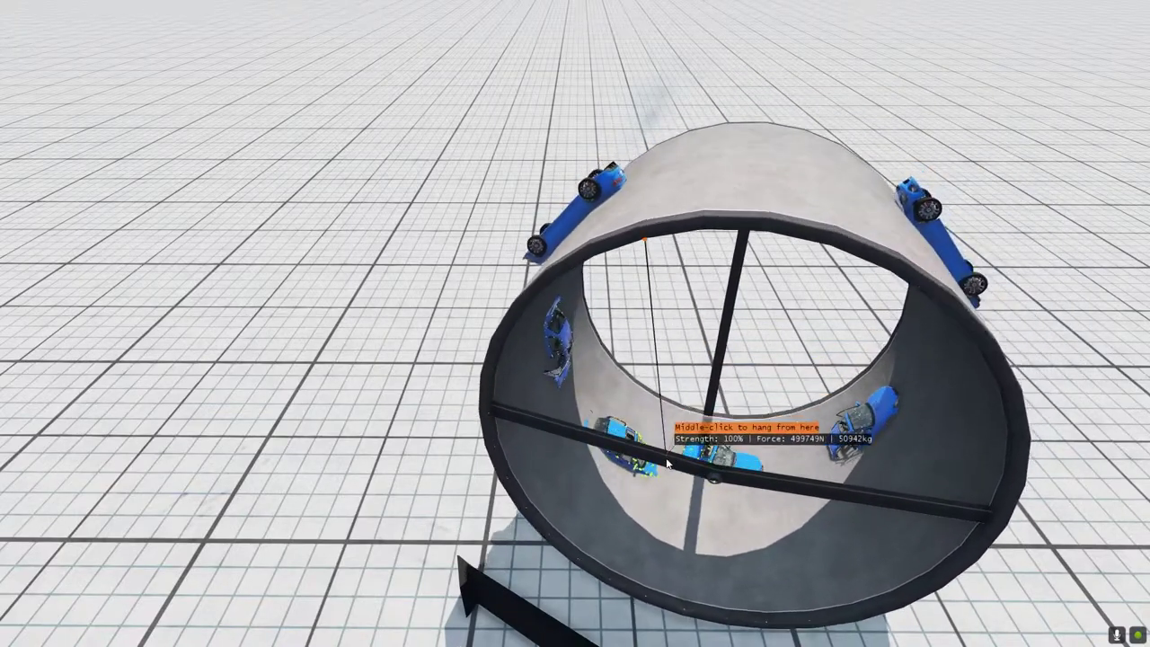
left_click_drag(670, 444, 665, 465)
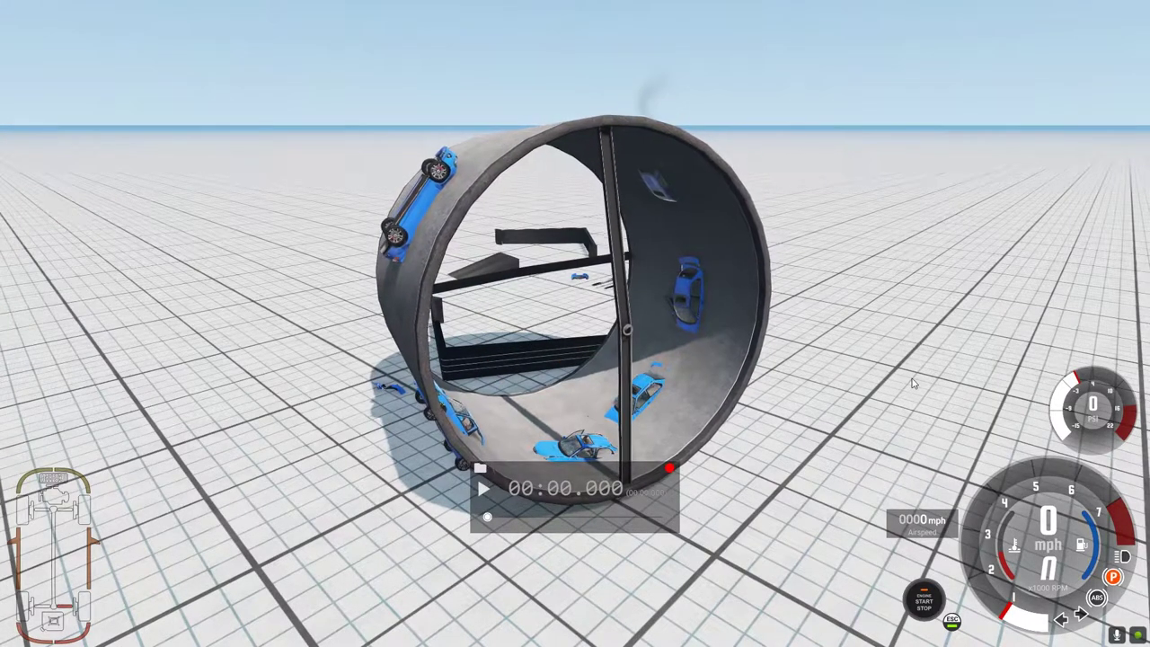
- Orbit the camera around the upright wheel to inspect the attached cars
left_click_drag(913, 384, 1021, 383)
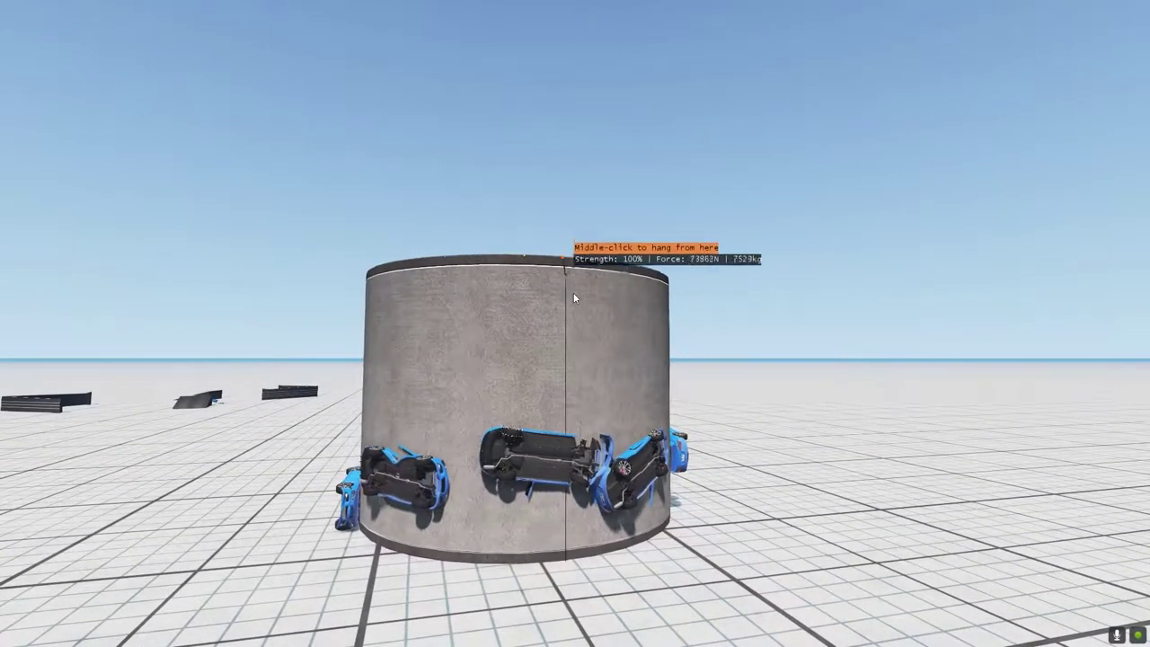
- Node-grab the upright cylinder's top edge and pull it over toward the camera
mouse_move(719, 530)
left_mouse_down()
mouse_move(731, 495)
mouse_move(720, 386)
mouse_move(775, 432)
left_mouse_up()
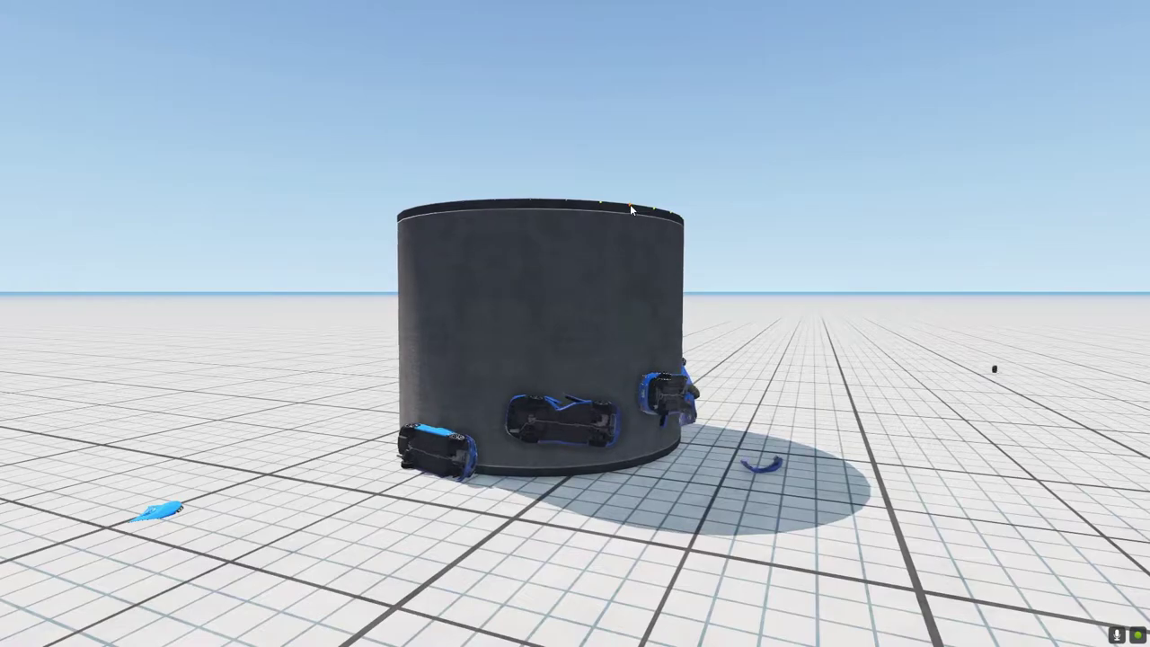
mouse_move(630, 210)
left_mouse_down()
mouse_move(728, 327)
mouse_move(828, 328)
mouse_move(797, 337)
left_mouse_up()
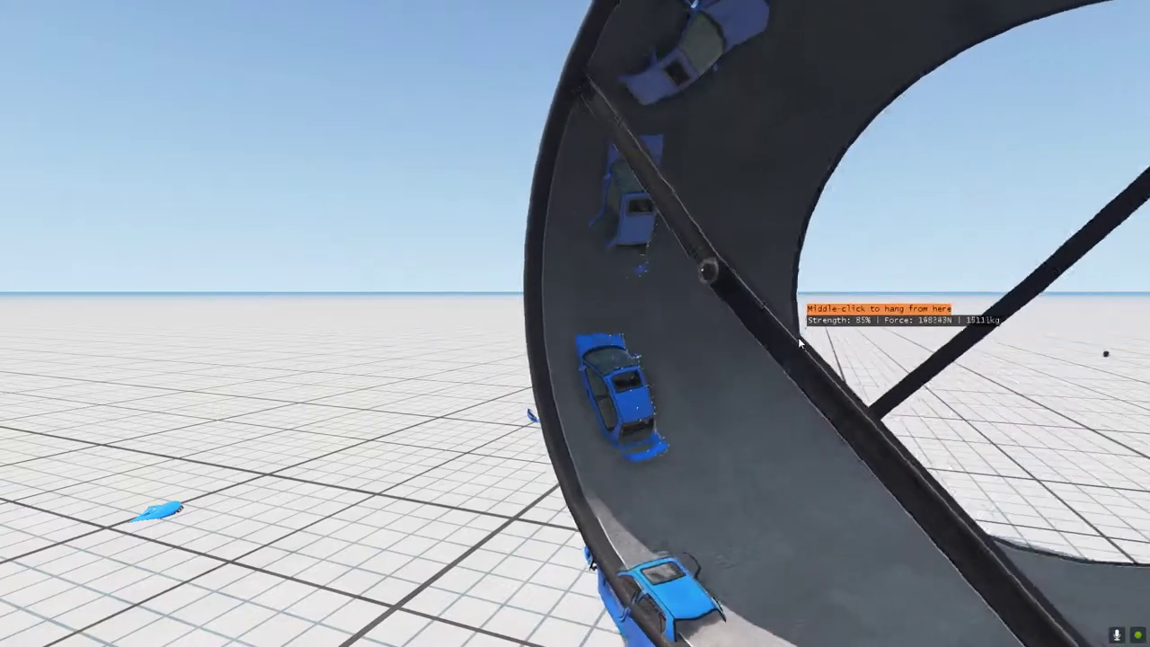
- Keep rolling the cylinder toward the camera, then grab its top rim once upright
mouse_move(797, 336)
left_mouse_down()
mouse_move(667, 483)
mouse_move(617, 508)
mouse_move(590, 574)
mouse_move(561, 586)
mouse_move(333, 534)
left_mouse_up()
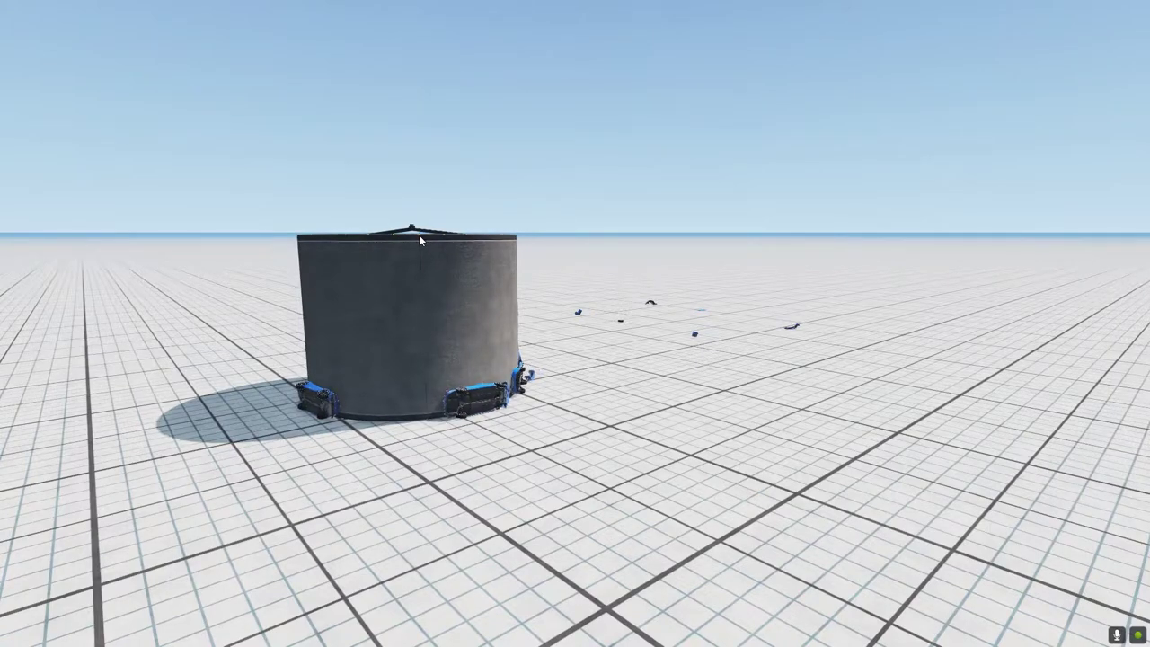
left_click_drag(418, 234, 508, 418)
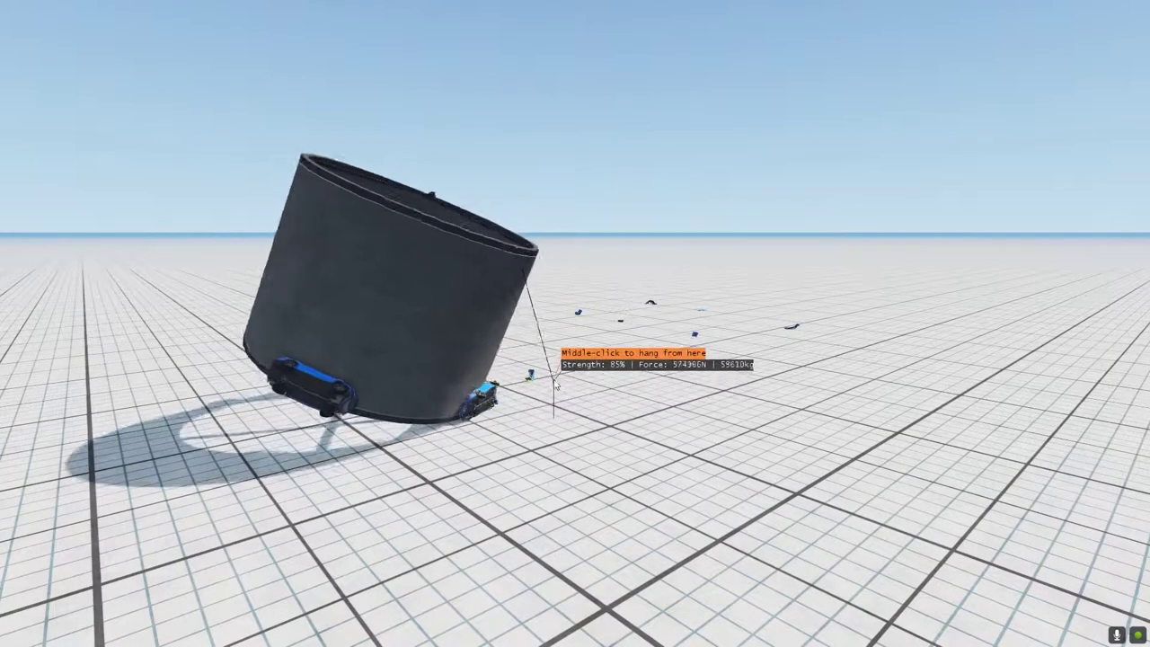
- Pull the cylinder onto its side by its top rim, then release it to settle
mouse_move(554, 385)
left_mouse_down()
mouse_move(620, 233)
mouse_move(608, 252)
mouse_move(689, 269)
left_mouse_up()
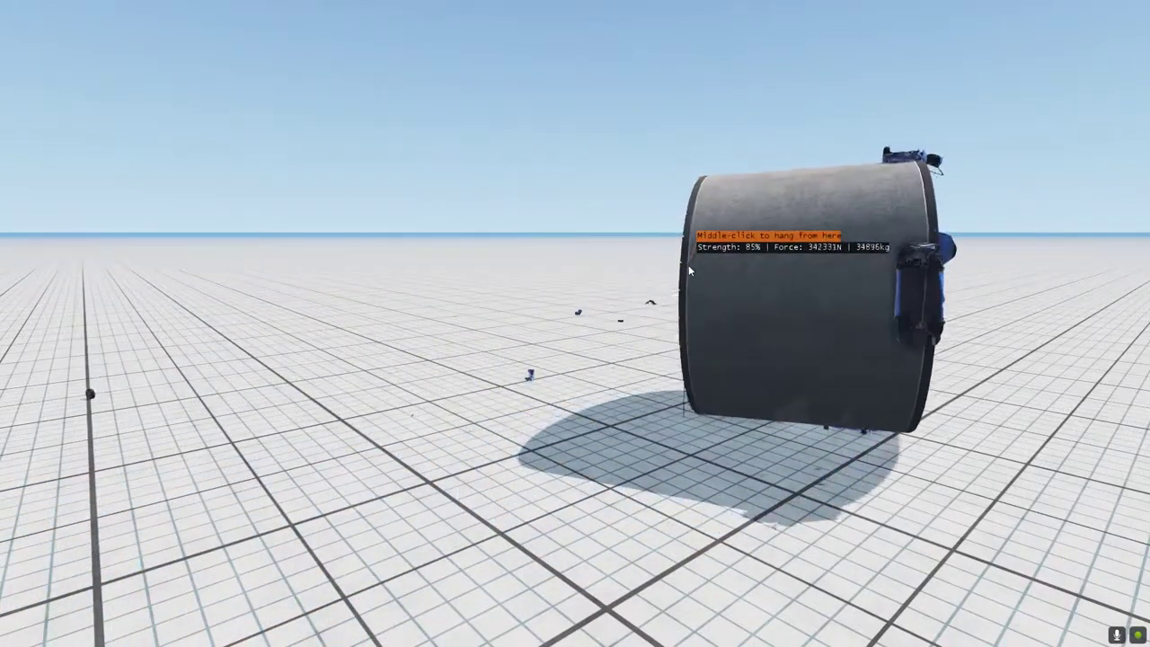
left_click_drag(689, 270, 712, 309)
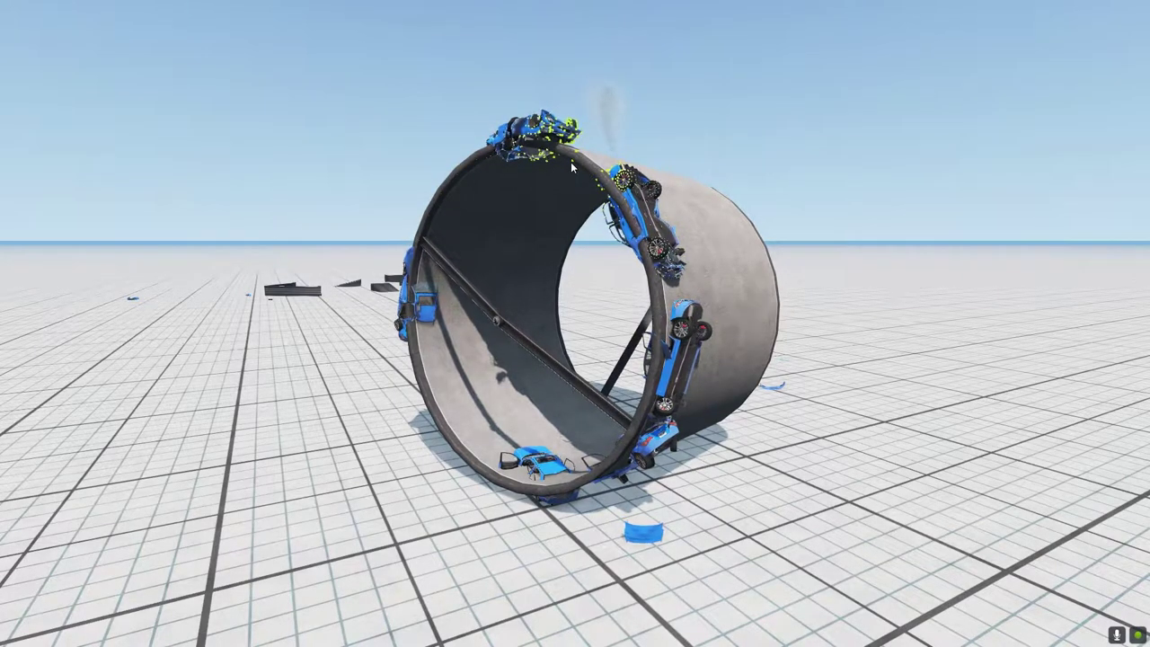
- Node-grab a car on the wheel and drag to roll the wheel with its cars
left_click_drag(588, 170, 588, 171)
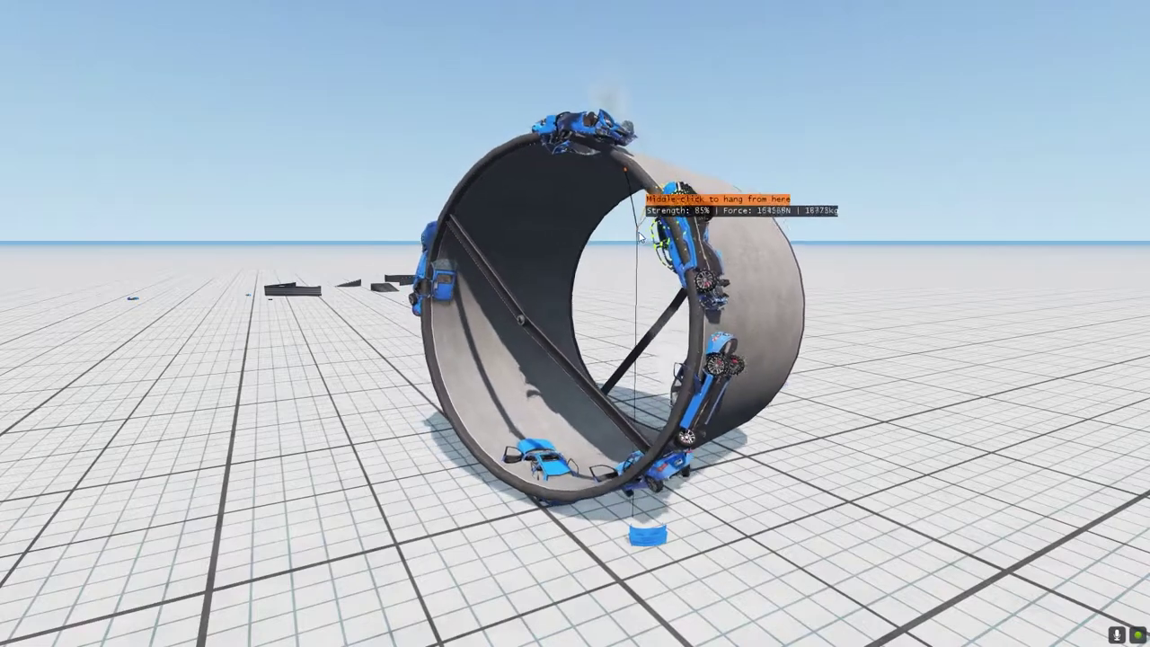
left_click_drag(641, 236, 678, 294)
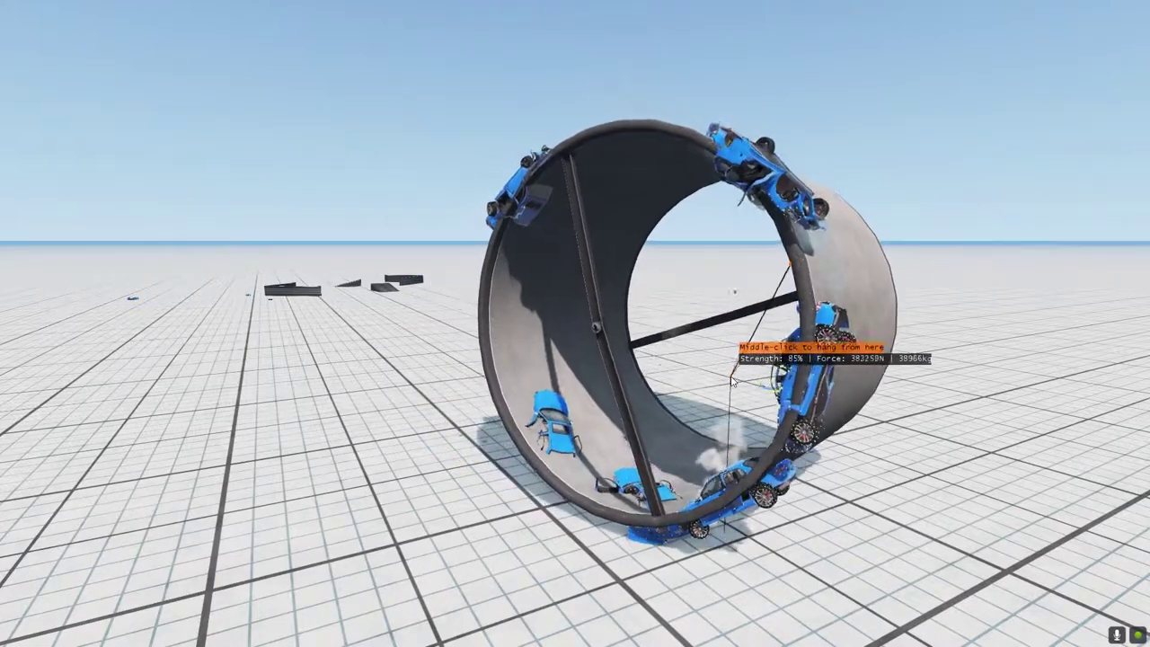